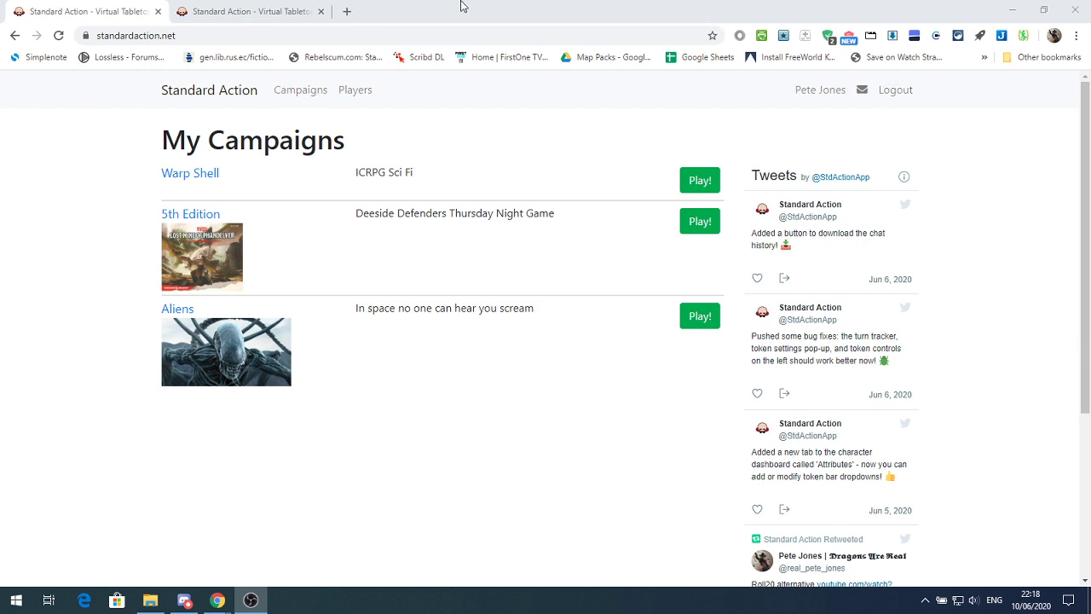
Switch to the second tab's Contact the Developer page with Twitter, Facebook and Discord links
left_click(252, 15)
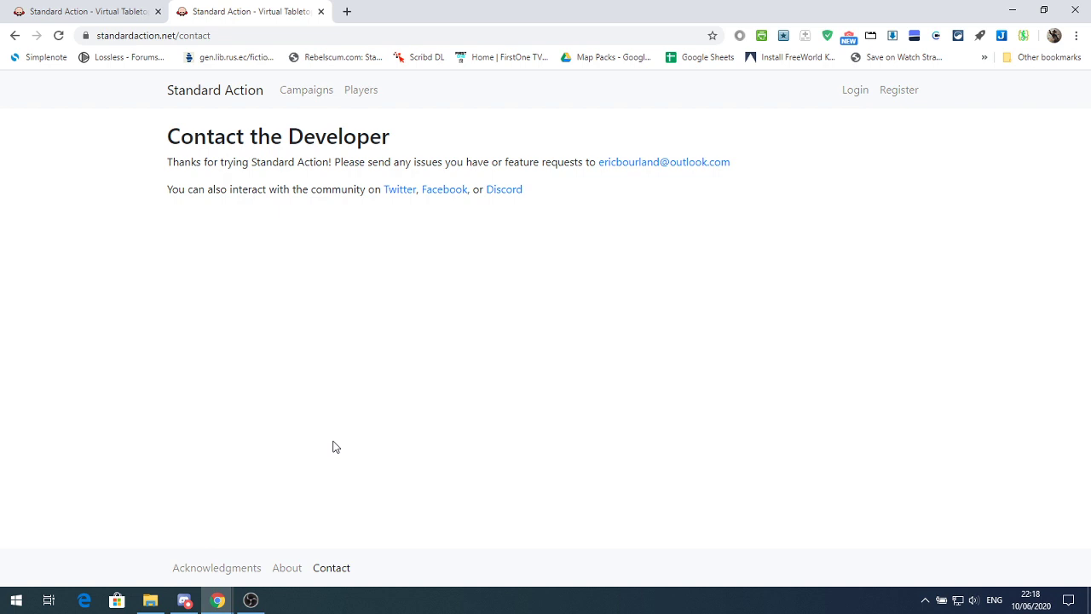
left_click(185, 601)
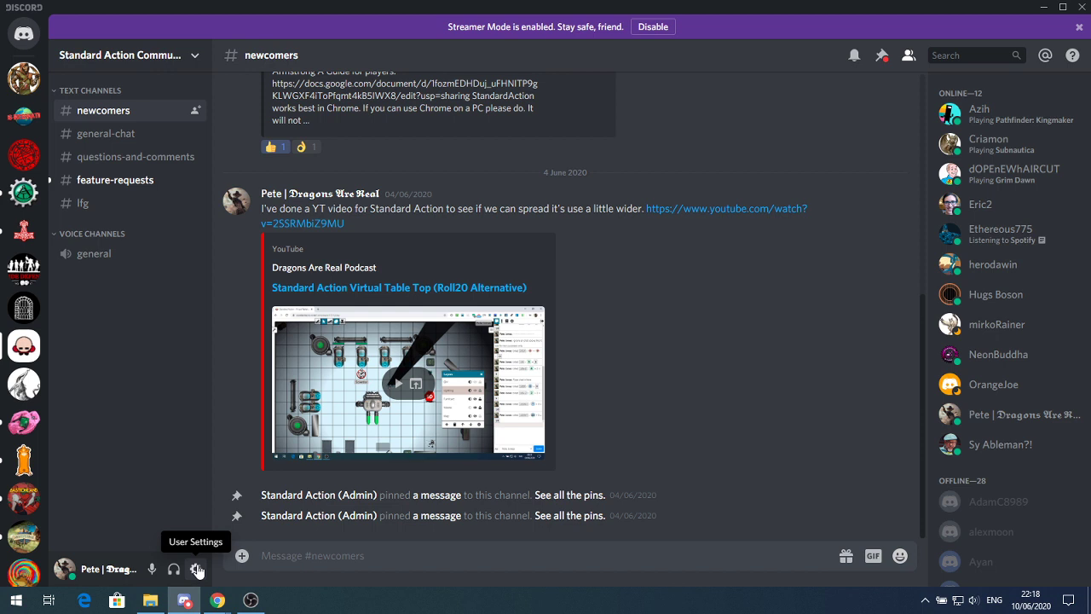
left_click(107, 137)
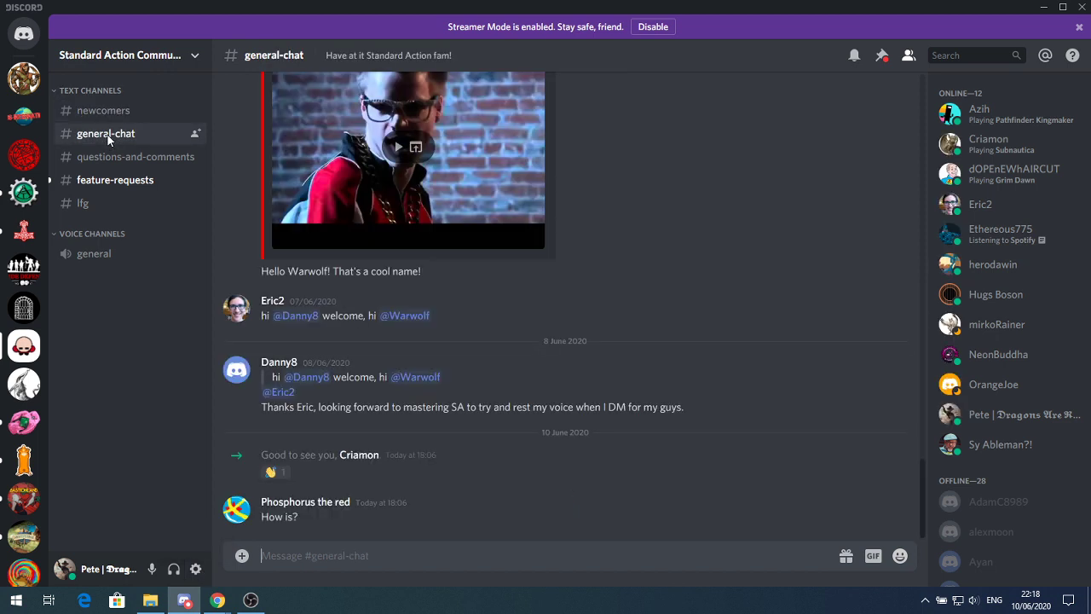
left_click(120, 159)
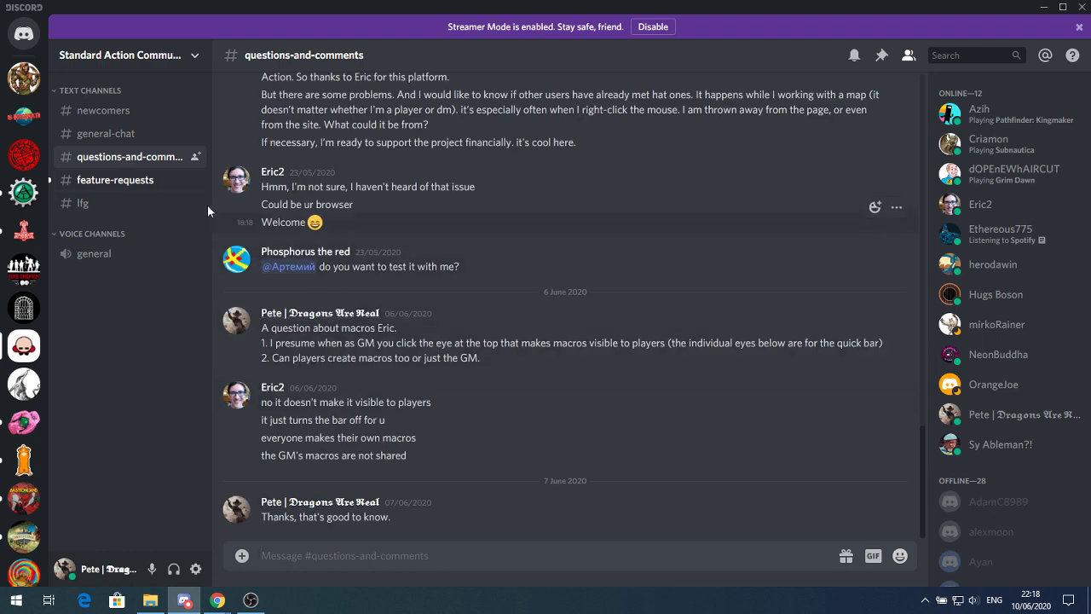
left_click(118, 184)
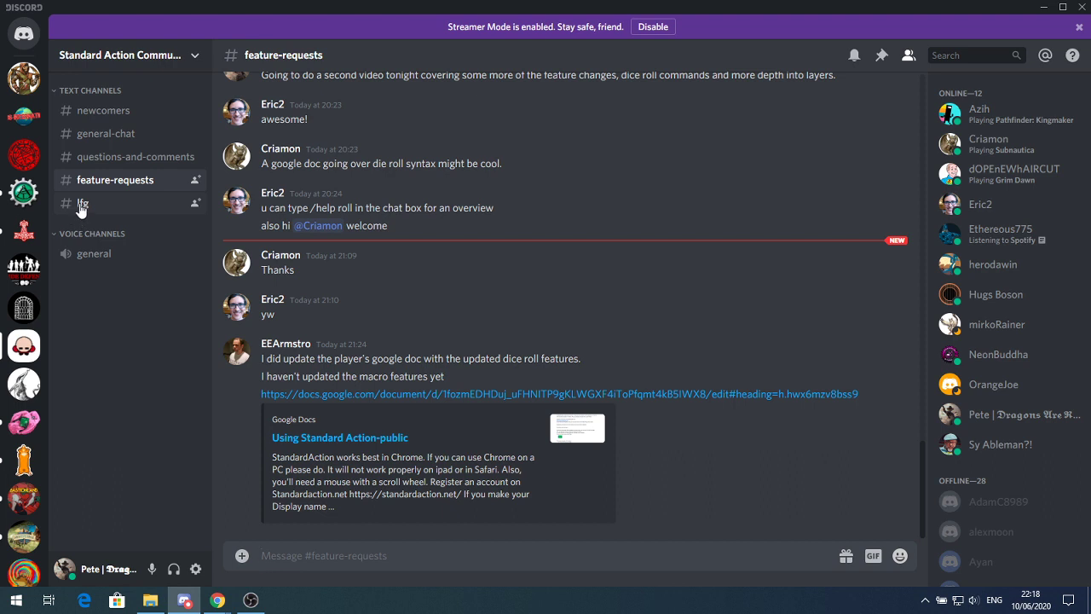
left_click(1044, 10)
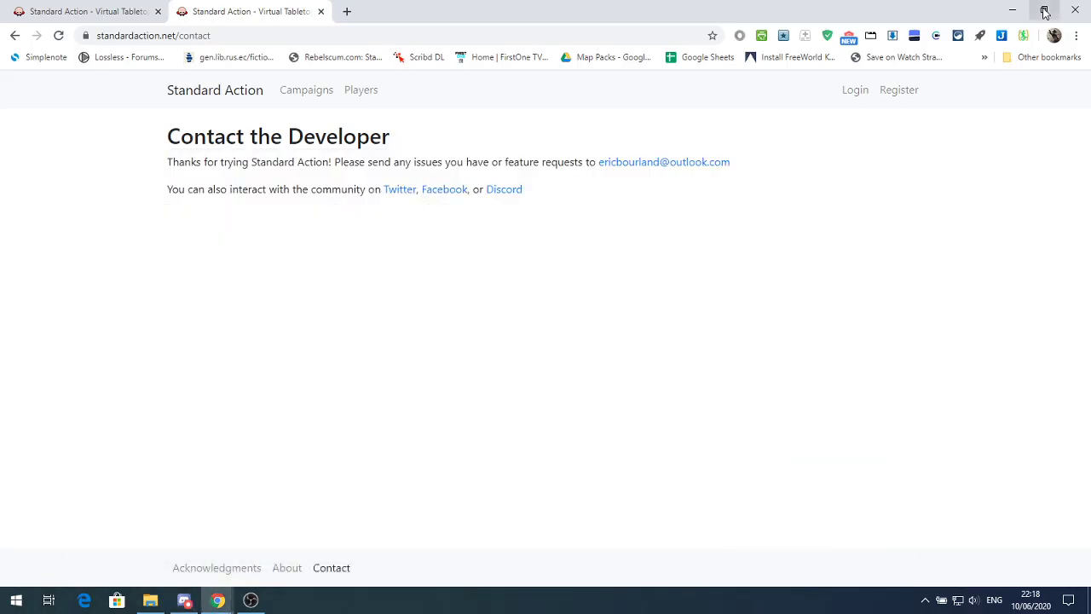
Close the contact tab and open the 5th Edition campaign from My Campaigns
left_click(321, 11)
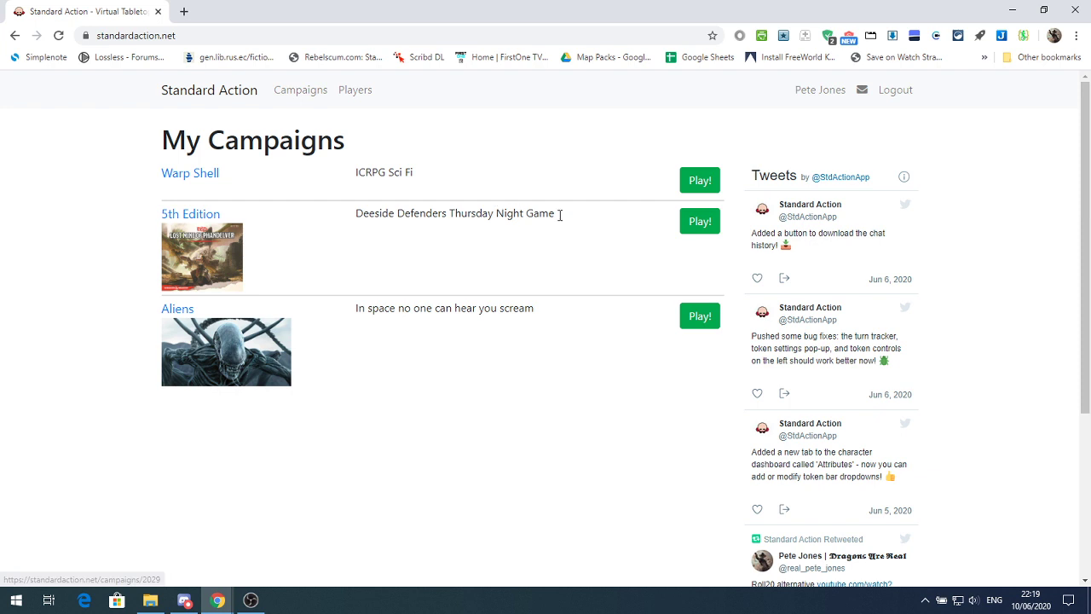
left_click(189, 216)
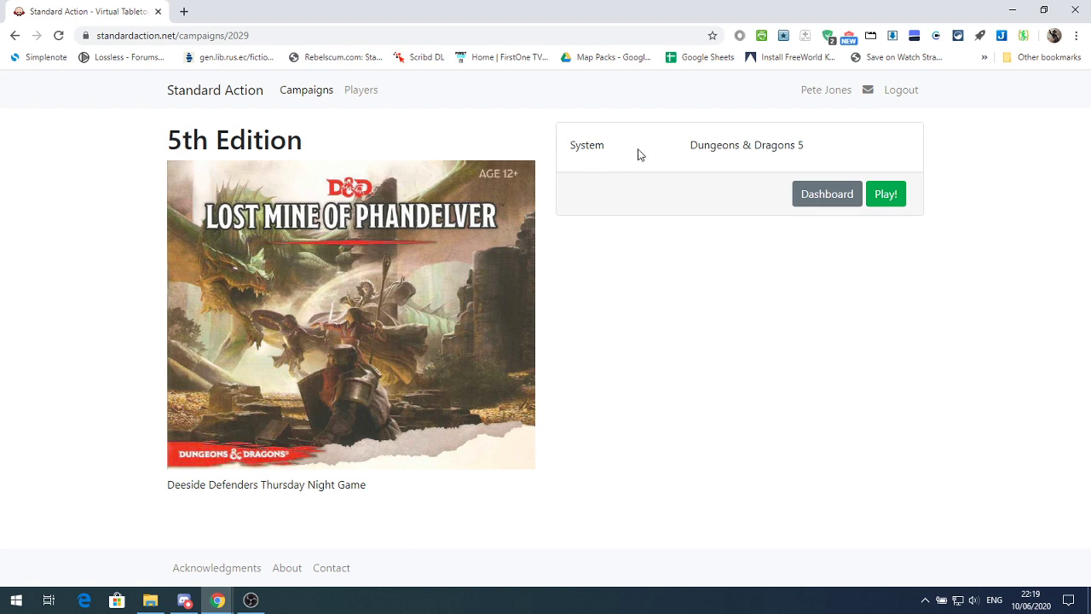
On the 5th Edition dashboard, keep Dungeons & Dragons 5 as the system and view the Players list
left_click(821, 198)
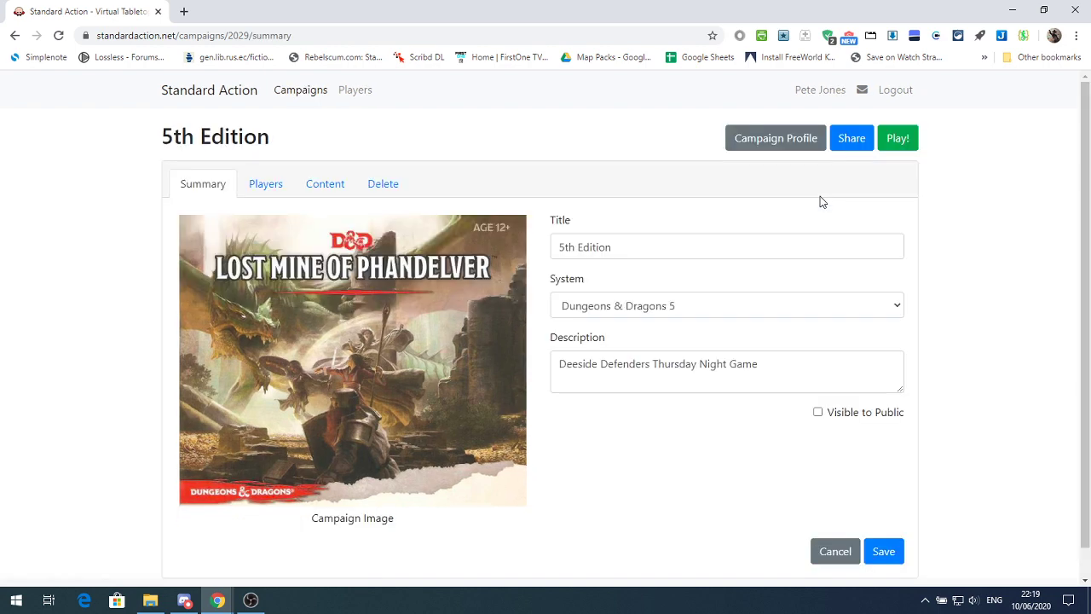
left_click(682, 250)
left_click(898, 308)
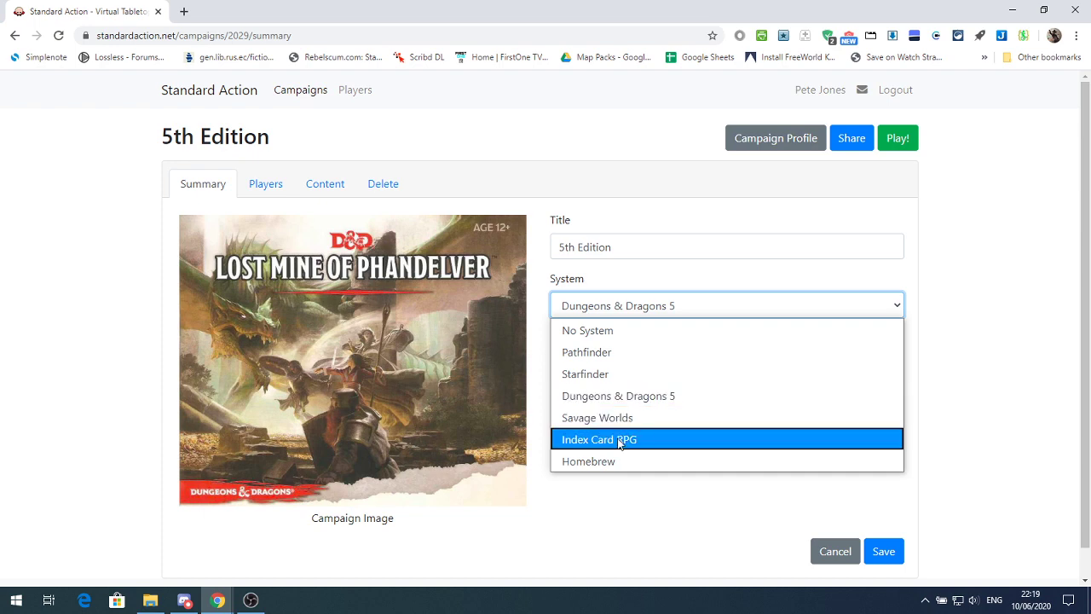
left_click(690, 281)
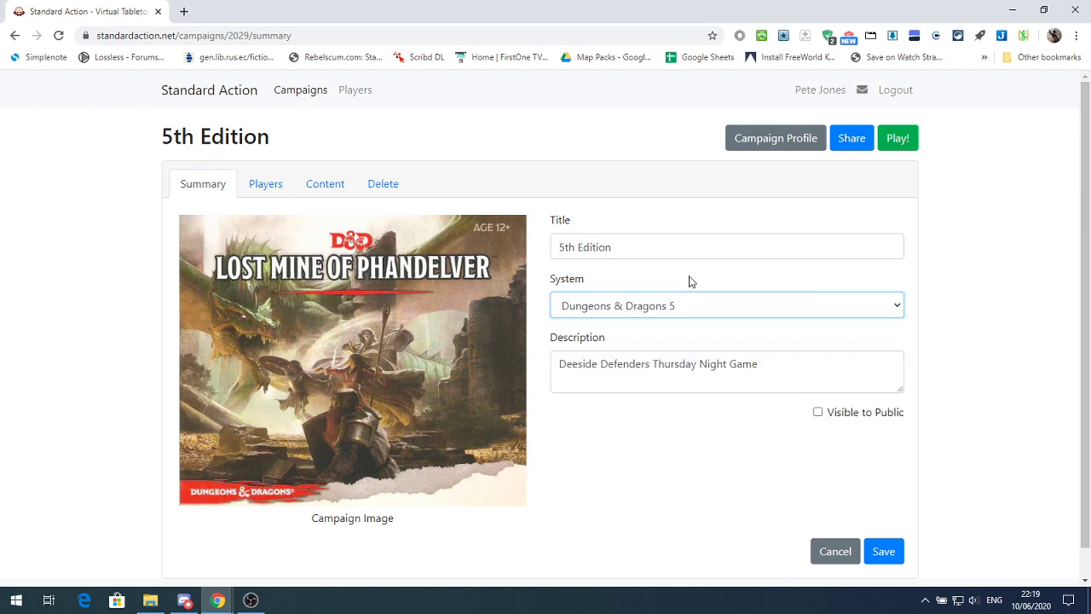
left_click(265, 184)
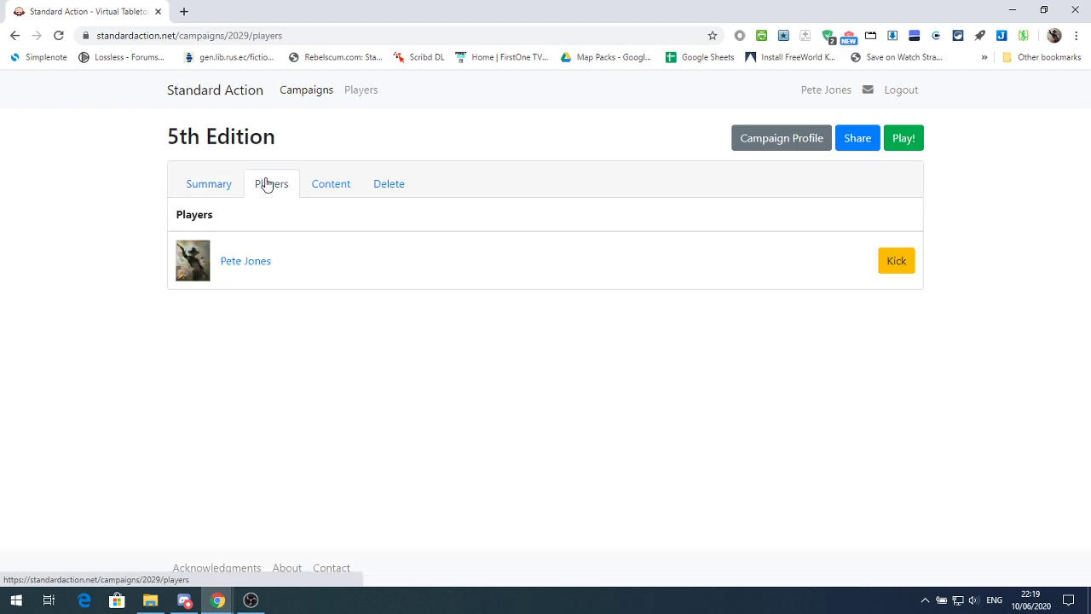
Show the 5th Edition campaign's Content tab with its chat, folders and five characters
left_click(314, 188)
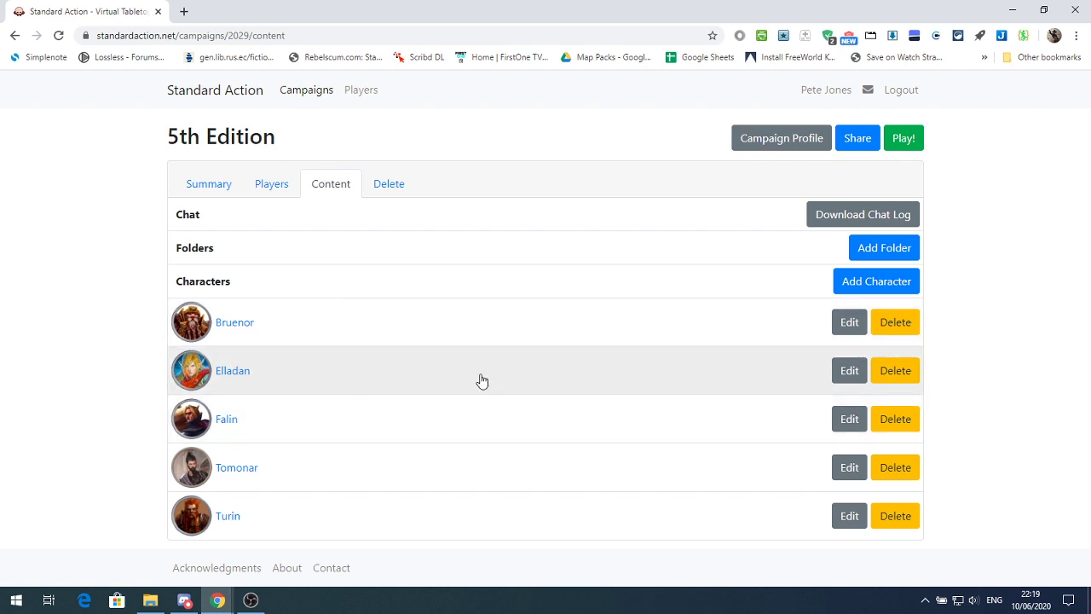
left_click(835, 222)
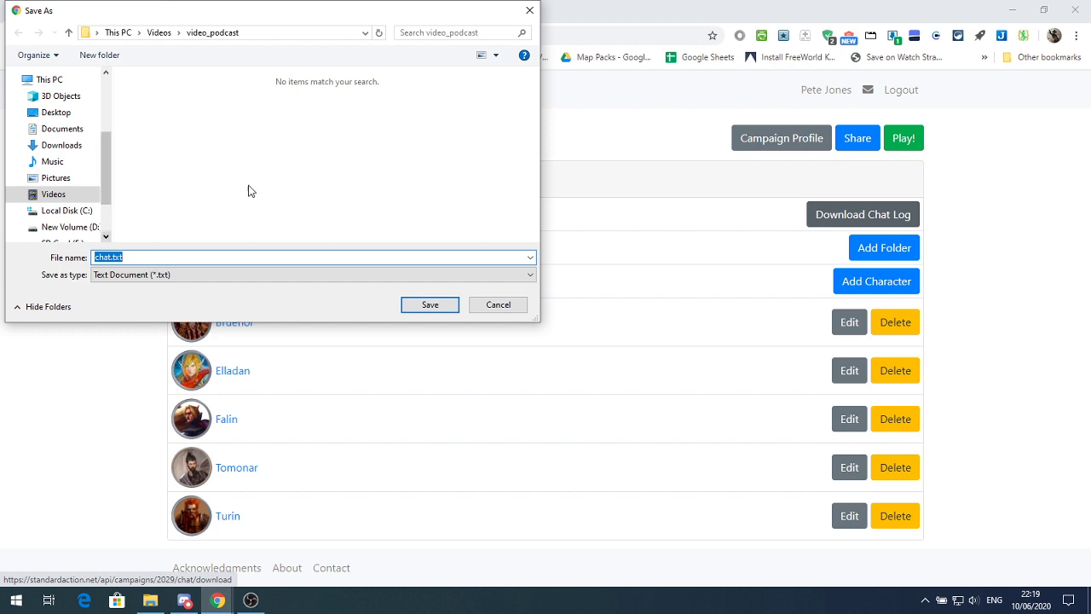
left_click(500, 306)
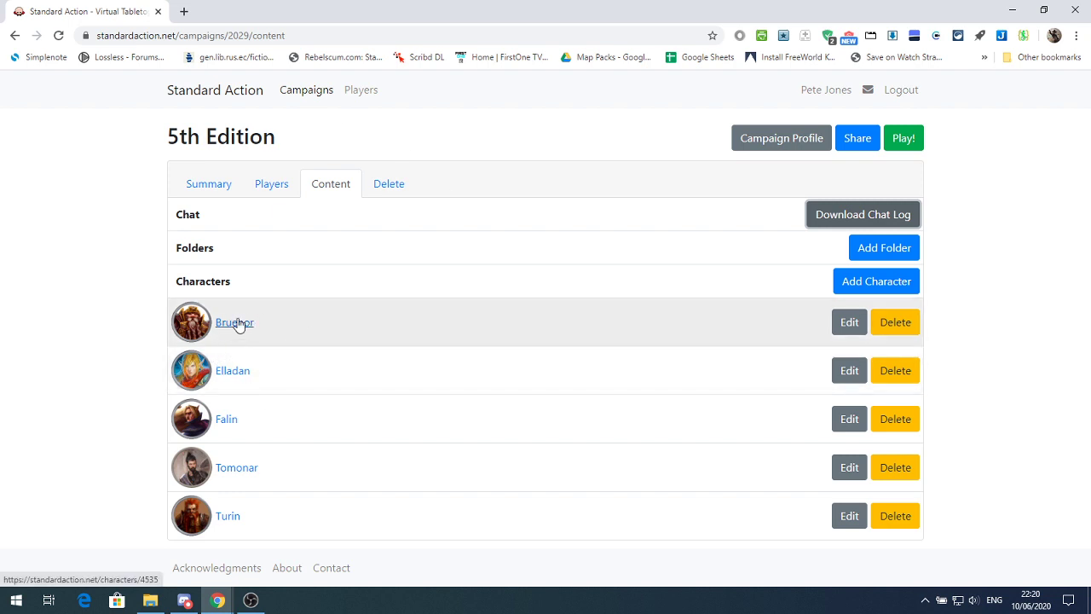
Open Bruenor's character and view his Attributes, showing HP 33 / 33
left_click(847, 321)
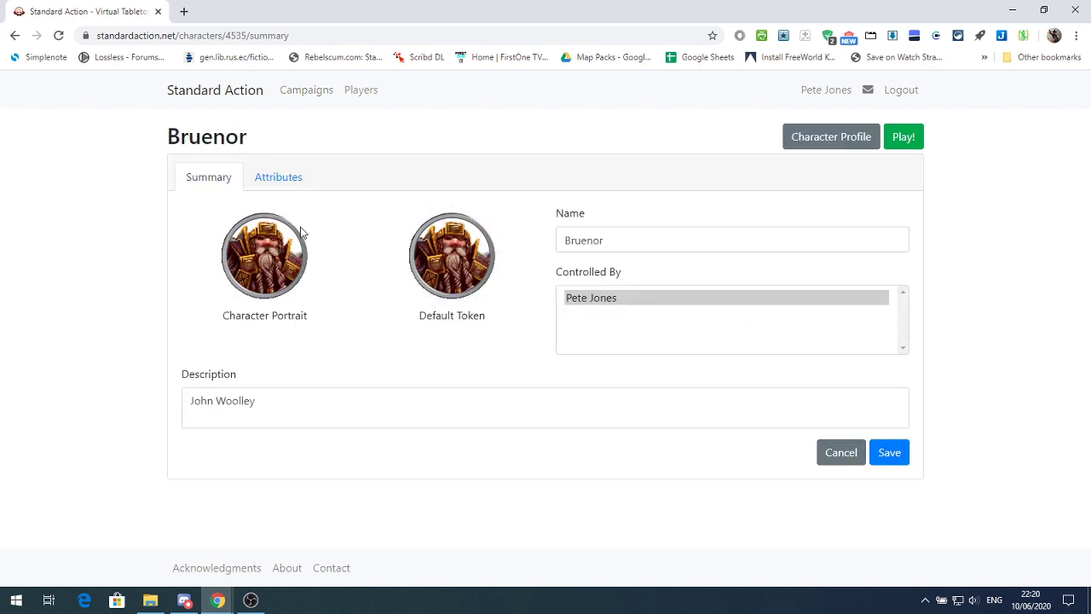
left_click(275, 184)
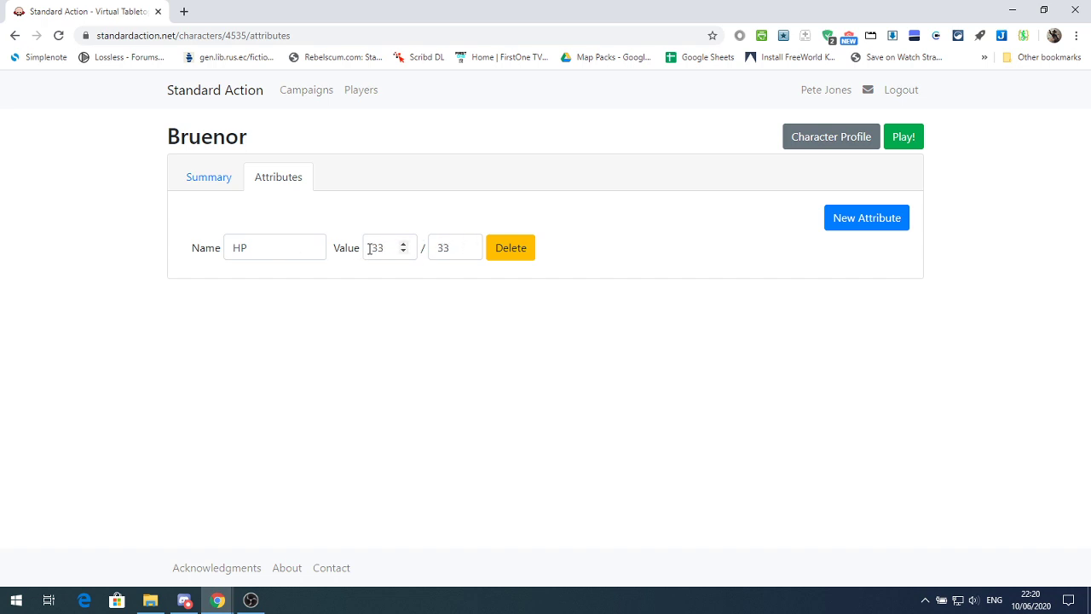
Return from Bruenor's character profile to the 5th Edition campaign dashboard via My Campaigns
left_click(817, 142)
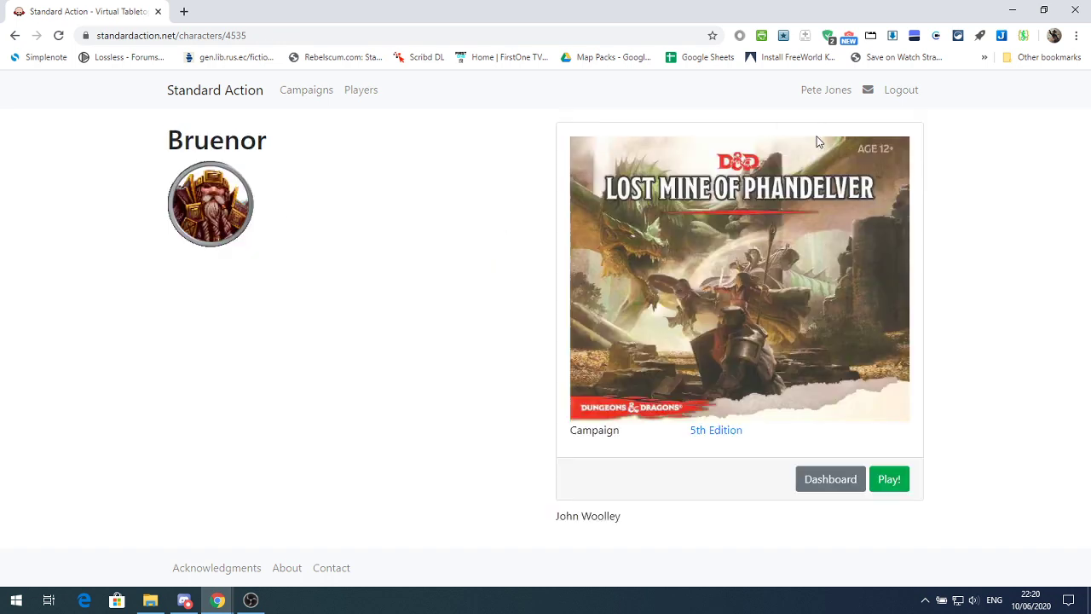
left_click(836, 481)
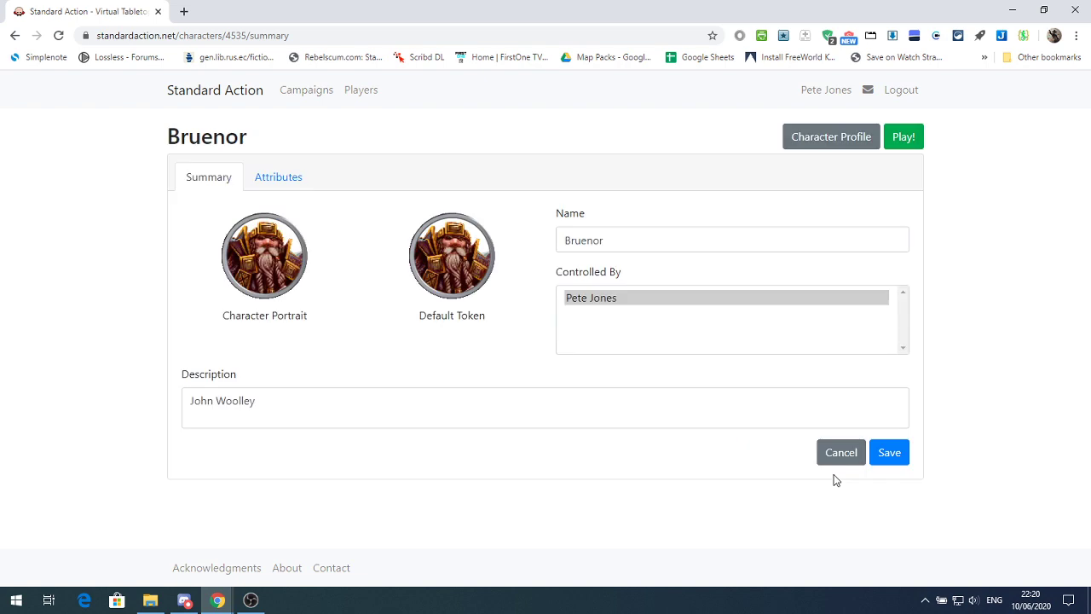
left_click(230, 95)
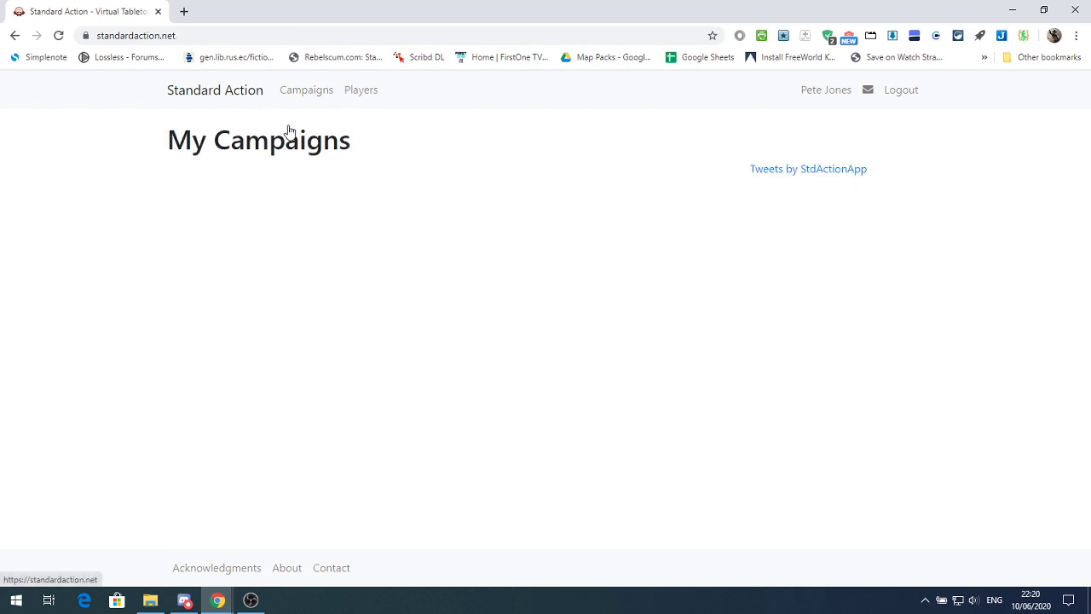
left_click(220, 214)
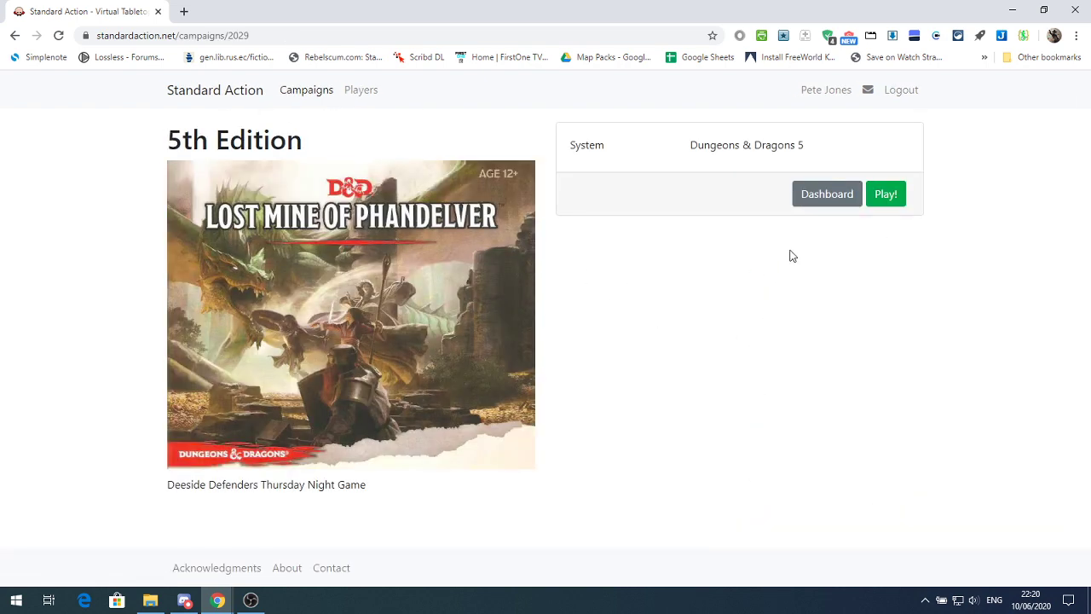
left_click(824, 203)
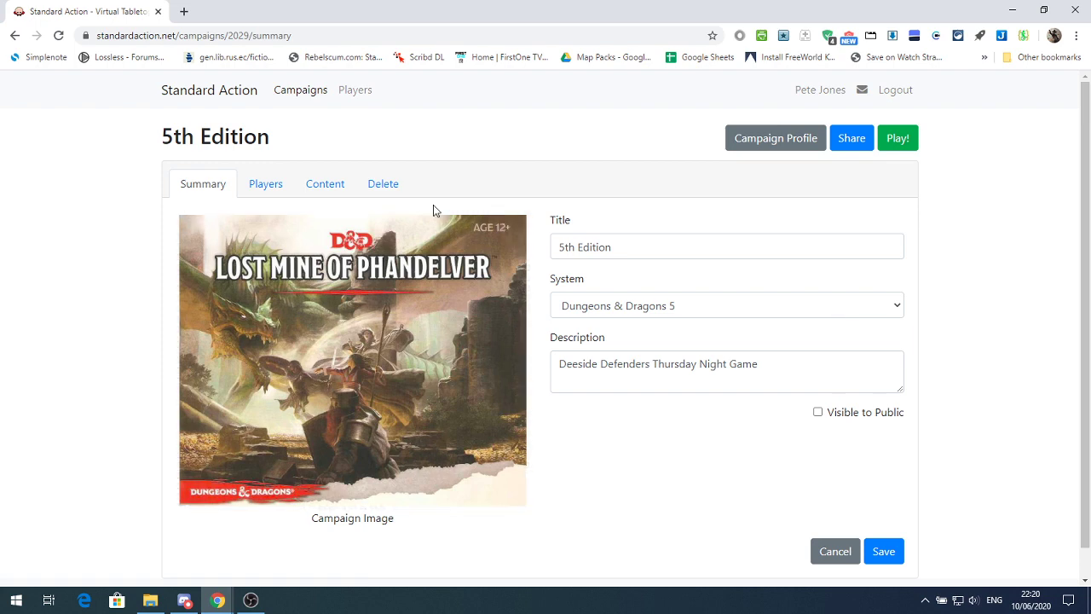
Show the campaign's Content tab, glance at the Delete tab, and return to Content
left_click(325, 189)
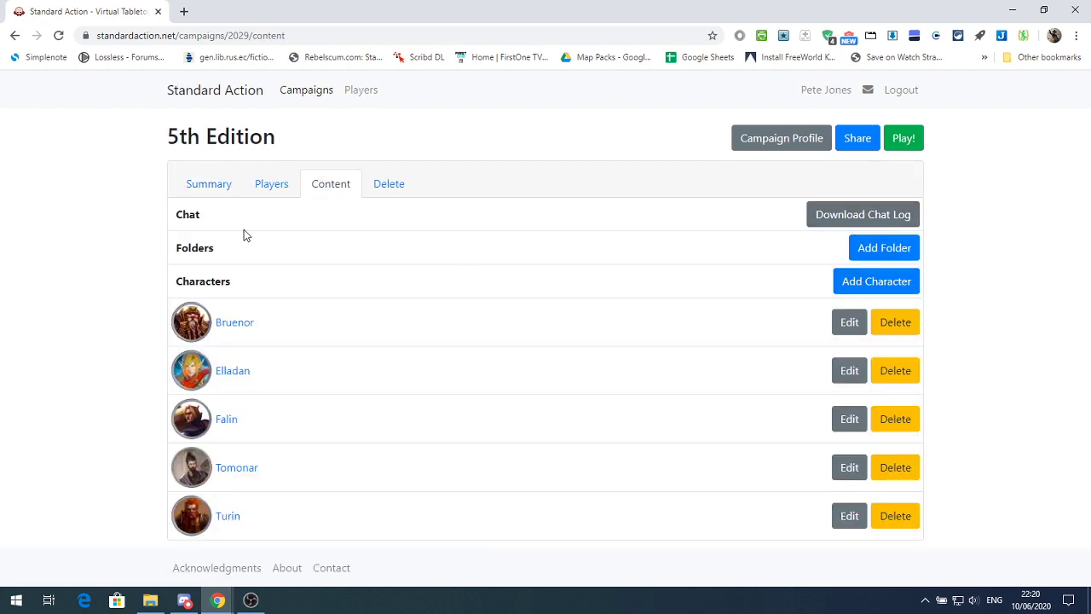
left_click(396, 188)
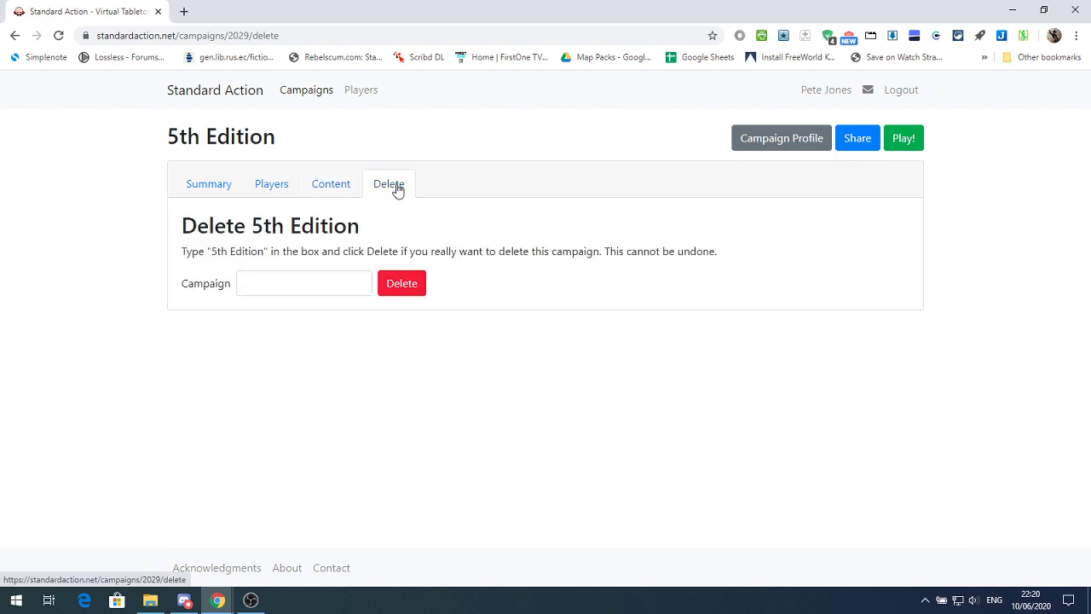
left_click(334, 188)
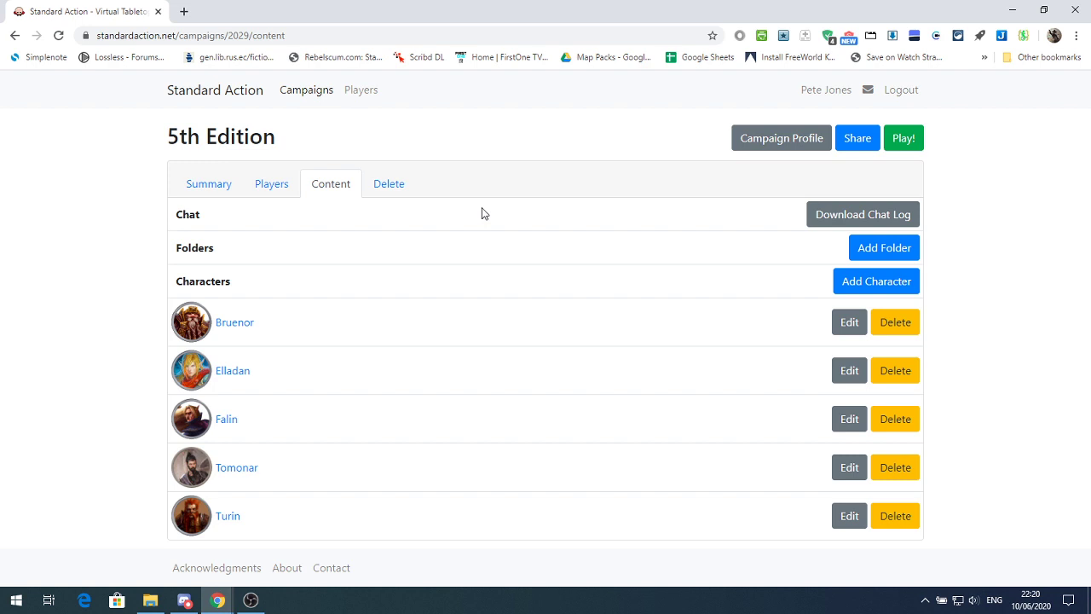
Copy the 5th Edition player join link, then enter the Play! view with the Neverwinter Wood map
left_click(858, 140)
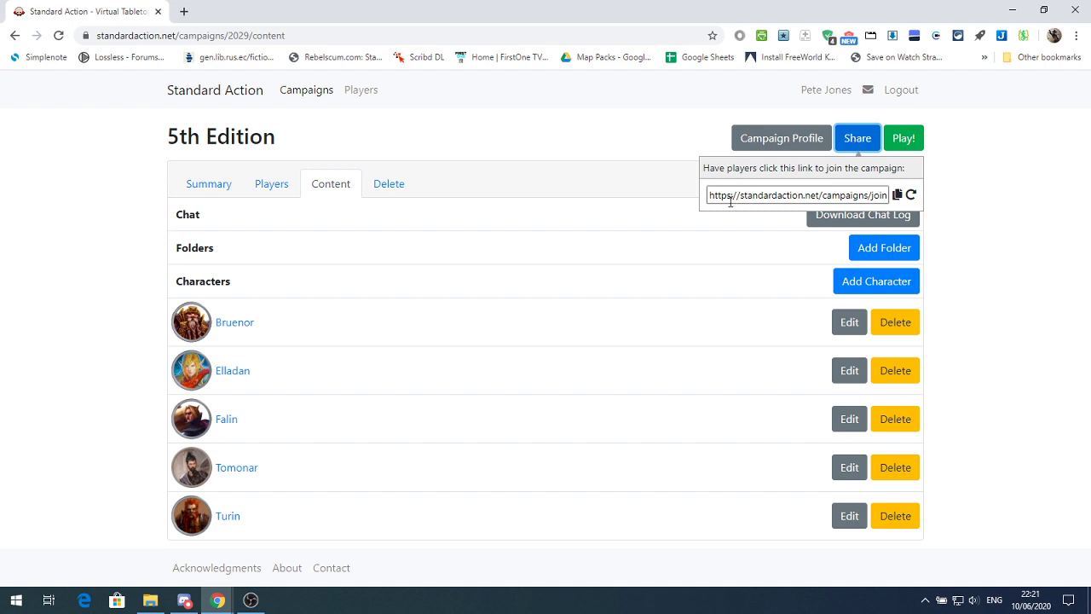
left_click(897, 197)
left_click(587, 146)
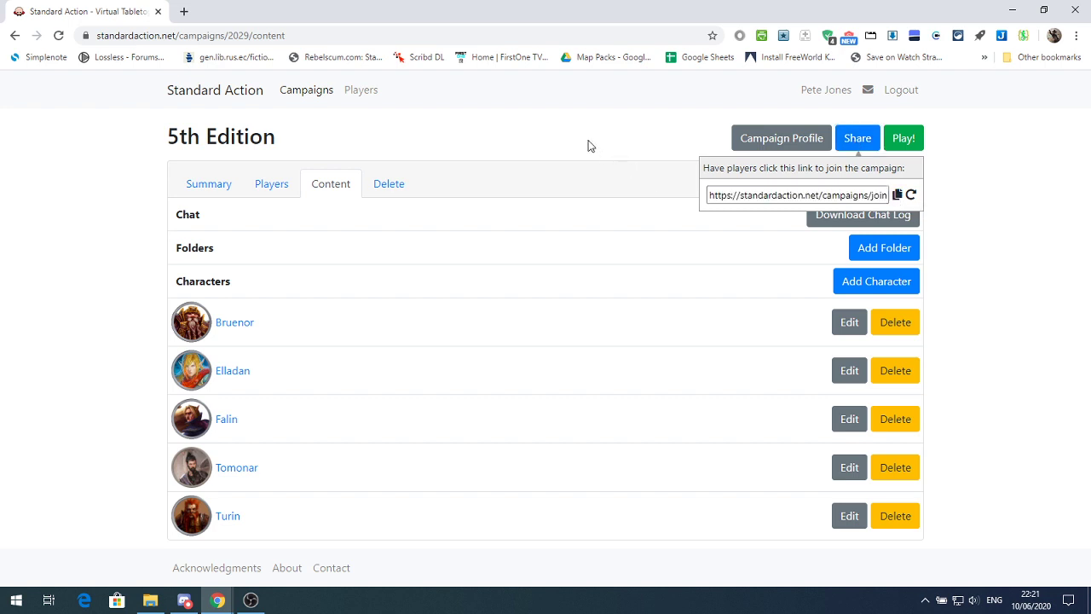
left_click(902, 143)
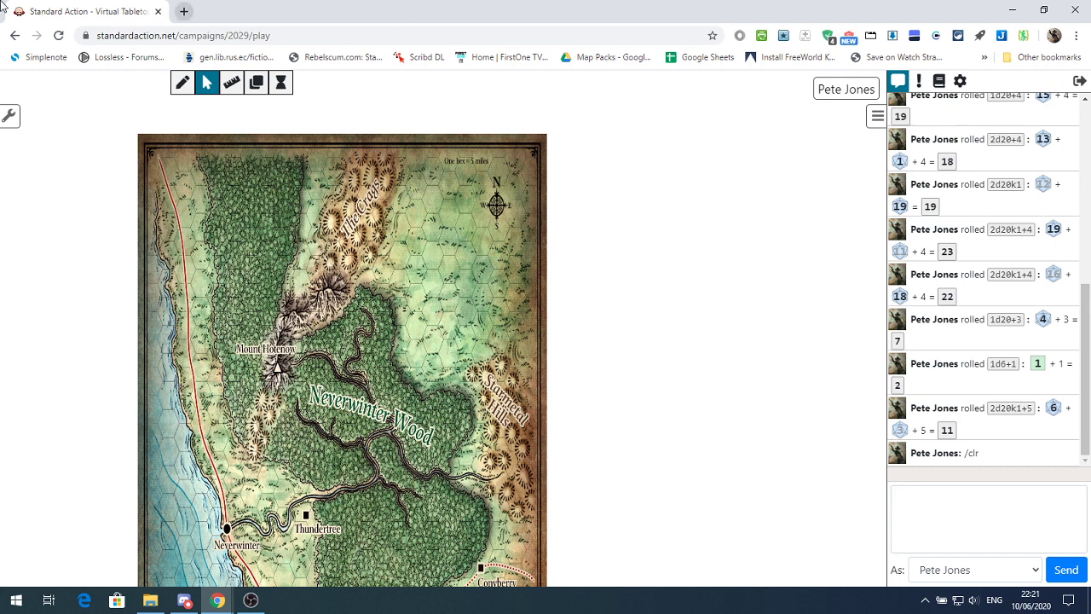
Load Chapter 1's Phandelvin map onto the table, moving the bookmark to Coastal Map and back
left_click(9, 115)
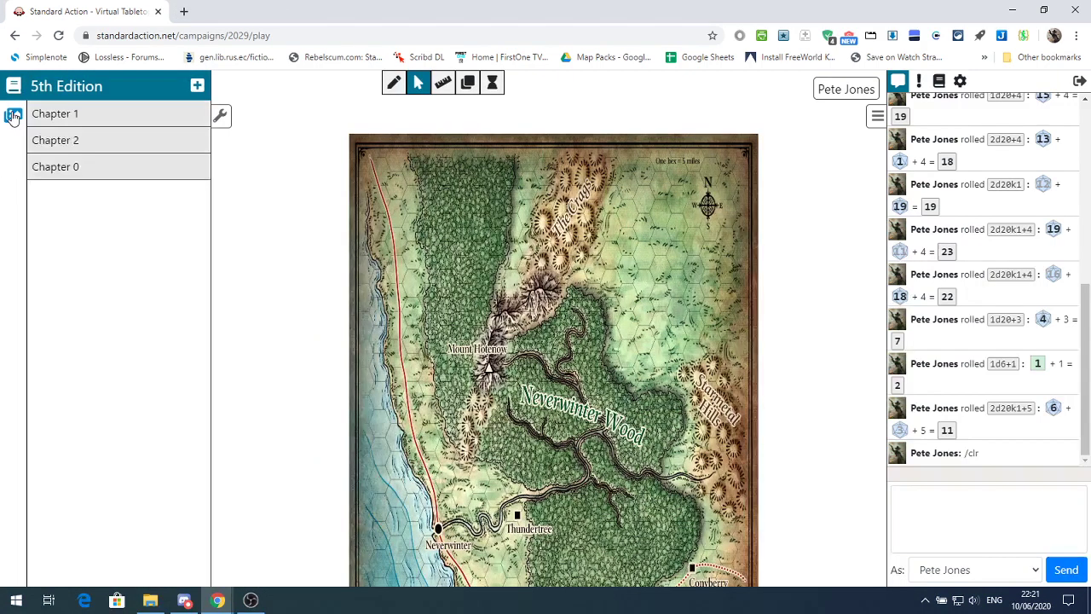
left_click(55, 114)
left_click(55, 167)
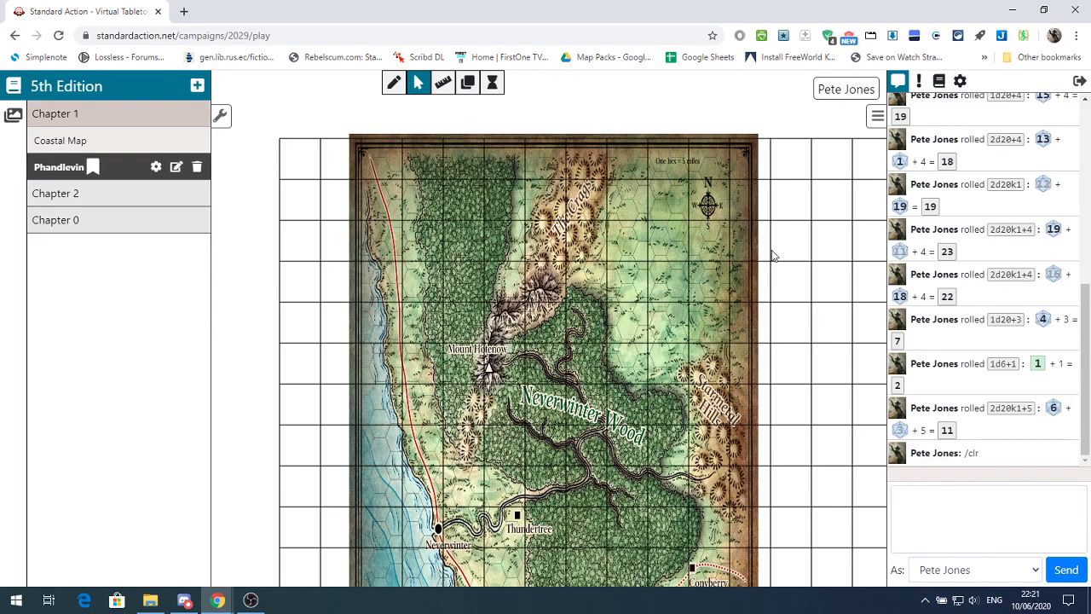
left_click(77, 168)
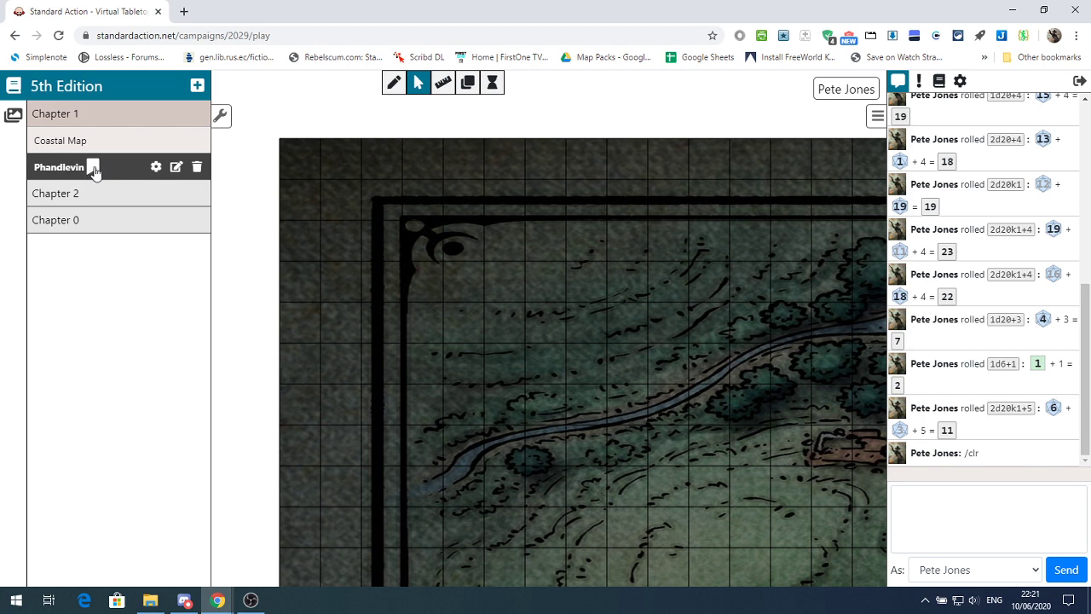
left_click(95, 140)
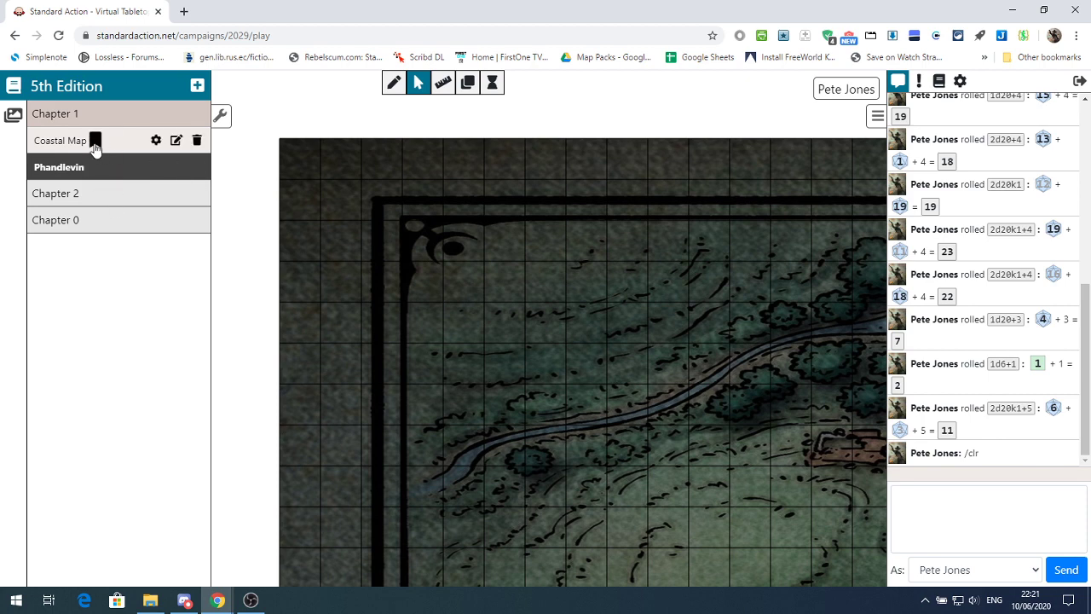
left_click(96, 167)
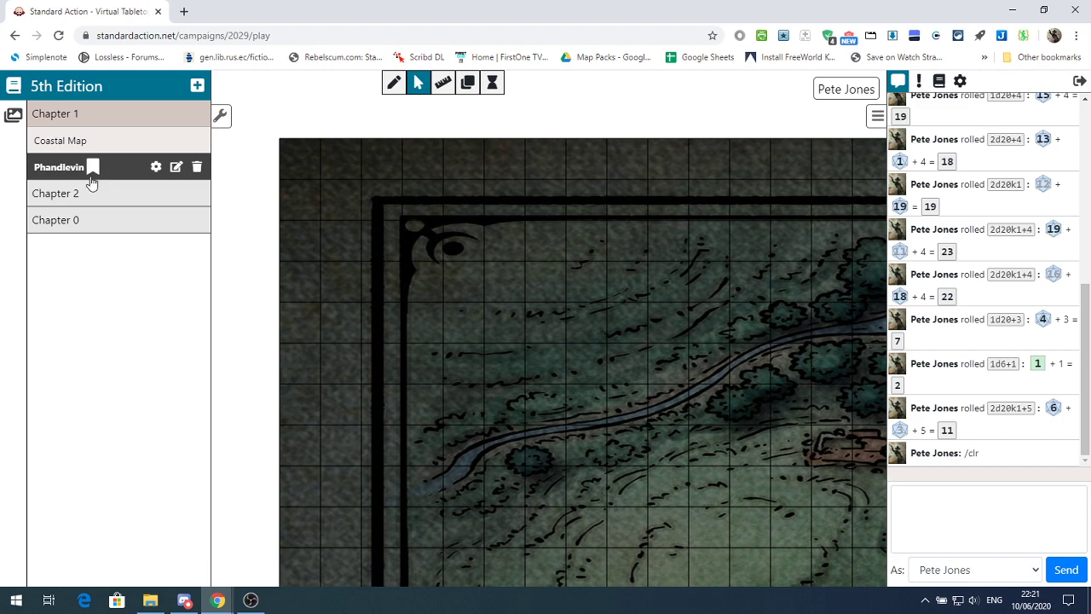
Pan the Phandelvin map and hide the chapter list sidebar
left_click_drag(446, 278, 178, 299)
right_click(178, 278)
left_click(223, 117)
Pan to the party's tokens and open Bruenor's Token Settings showing 33/33 HP
left_click_drag(581, 319, 137, 205)
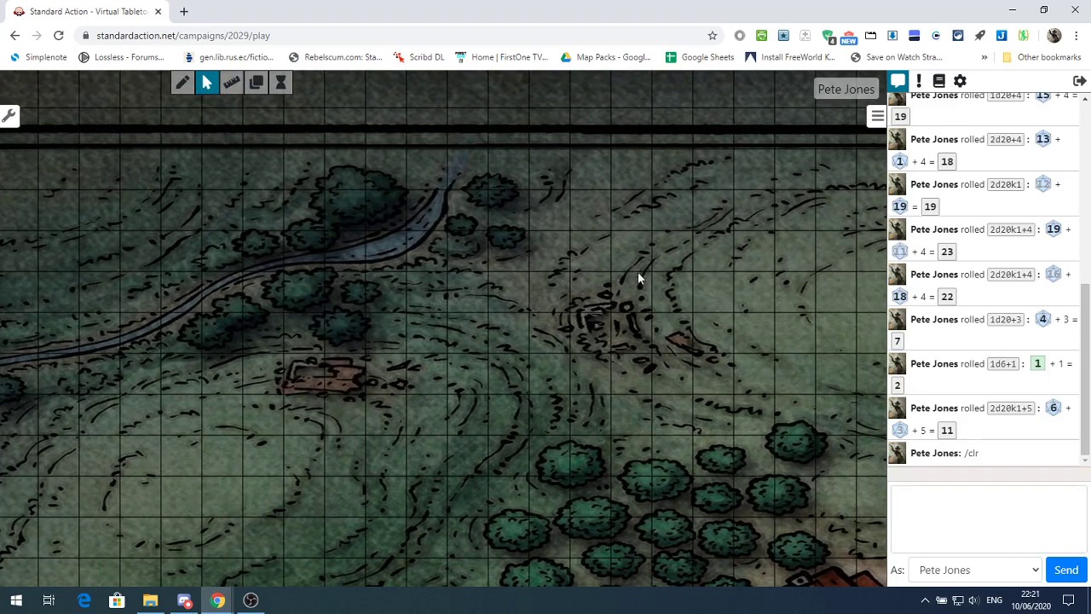
left_click_drag(637, 278, 10, 319)
left_click_drag(577, 344, 65, 268)
left_click_drag(480, 275, 212, 263)
left_click(586, 182)
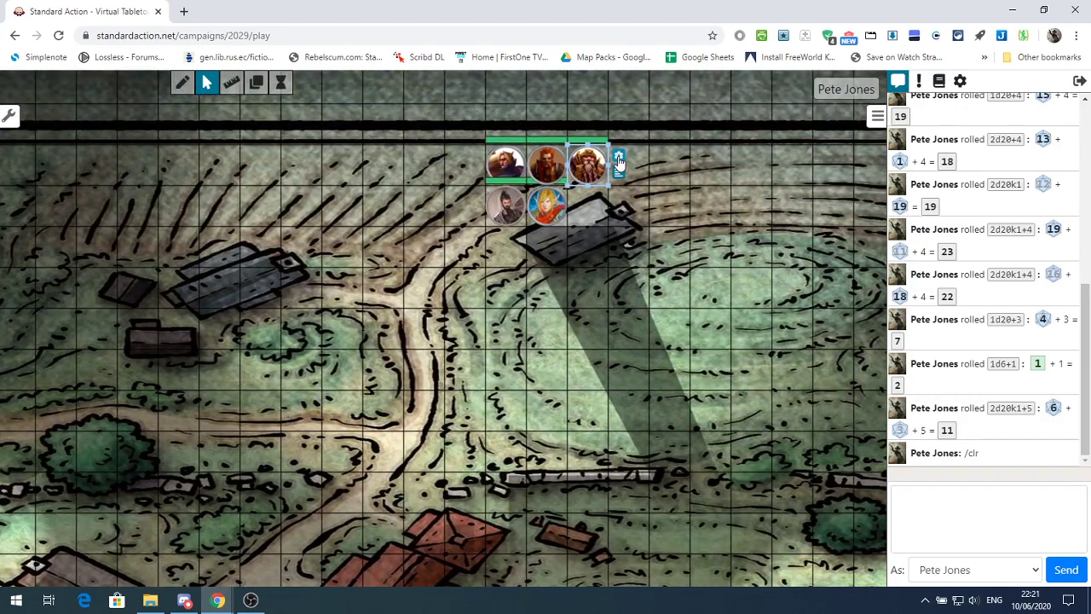
left_click(618, 160)
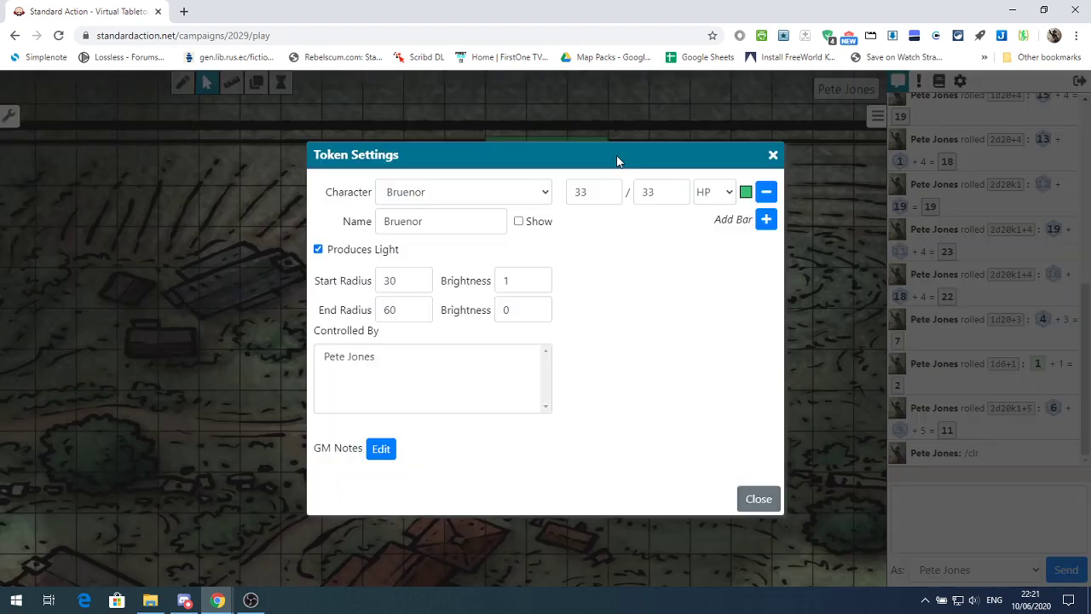
left_click(728, 194)
left_click(731, 196)
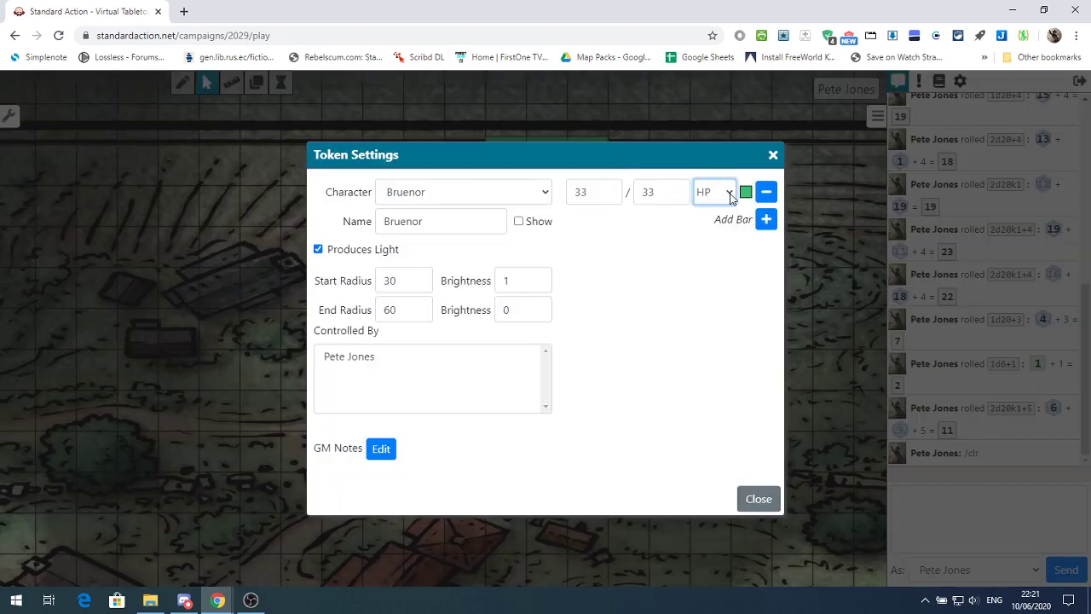
left_click(767, 220)
left_click(730, 223)
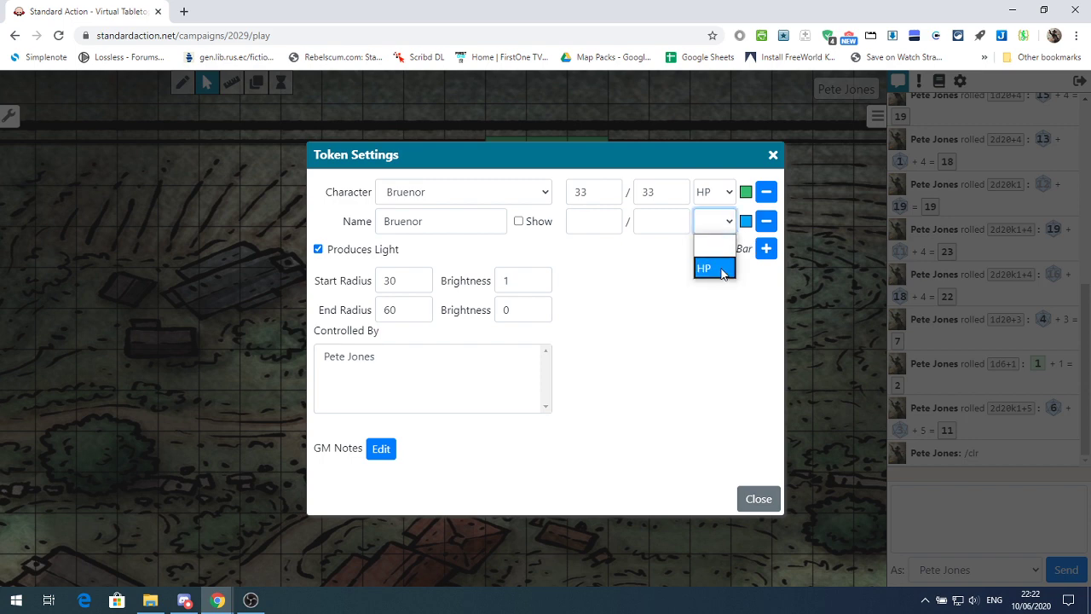
left_click(714, 269)
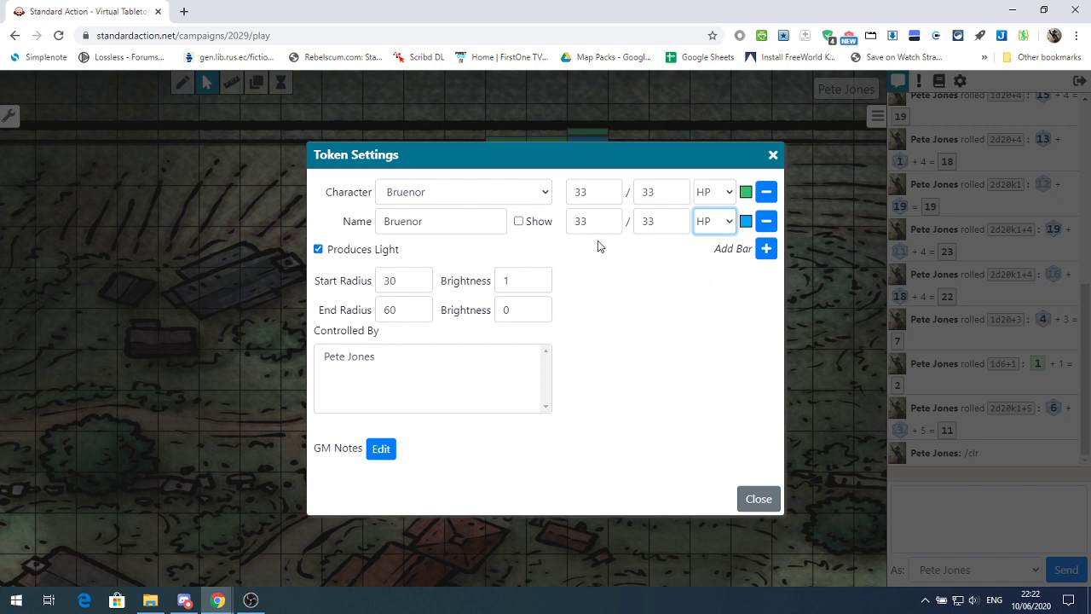
left_click(767, 220)
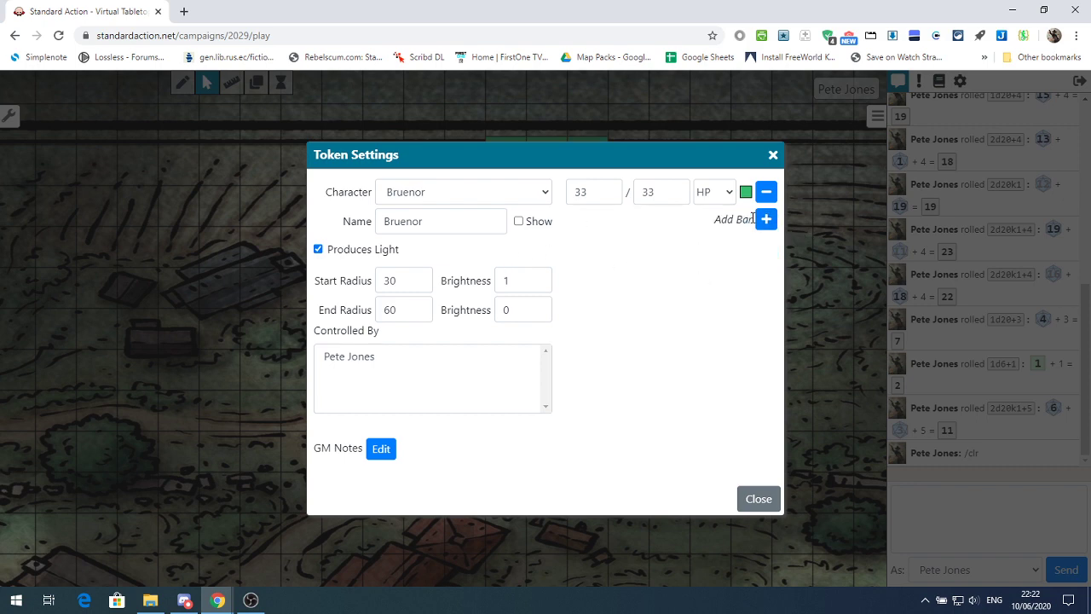
left_click(767, 221)
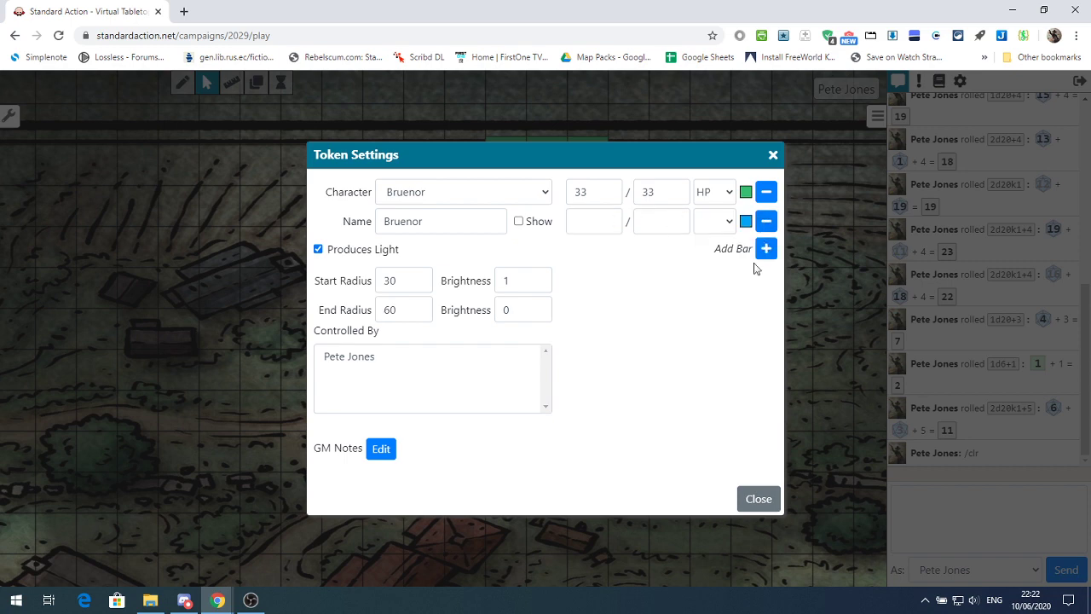
left_click(767, 221)
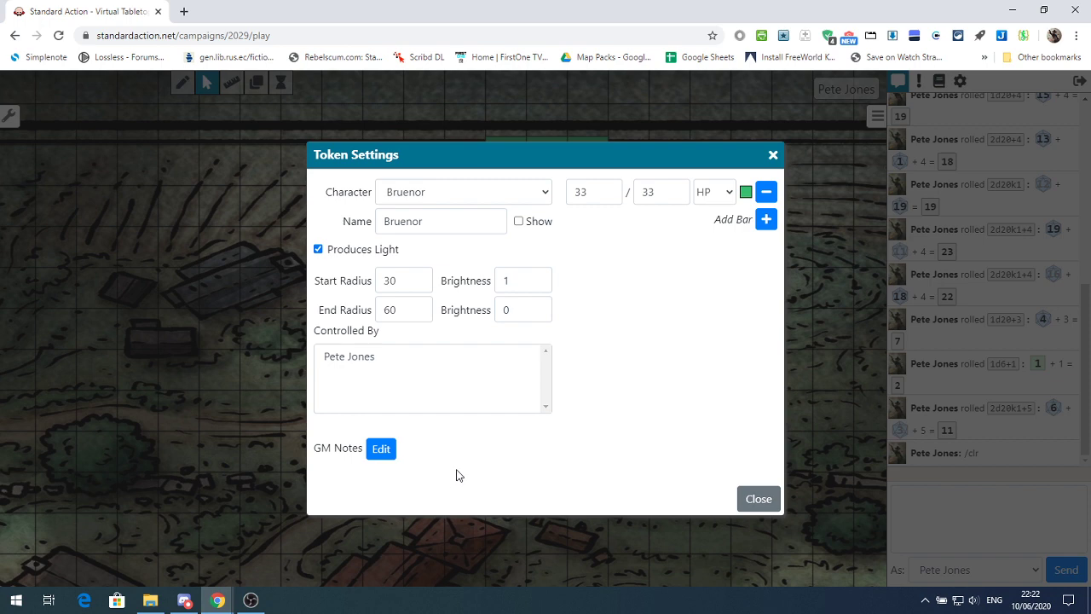
Write a GM note on Bruenor's token, preview it, then close and reopen Token Settings
left_click(383, 448)
left_click(357, 477)
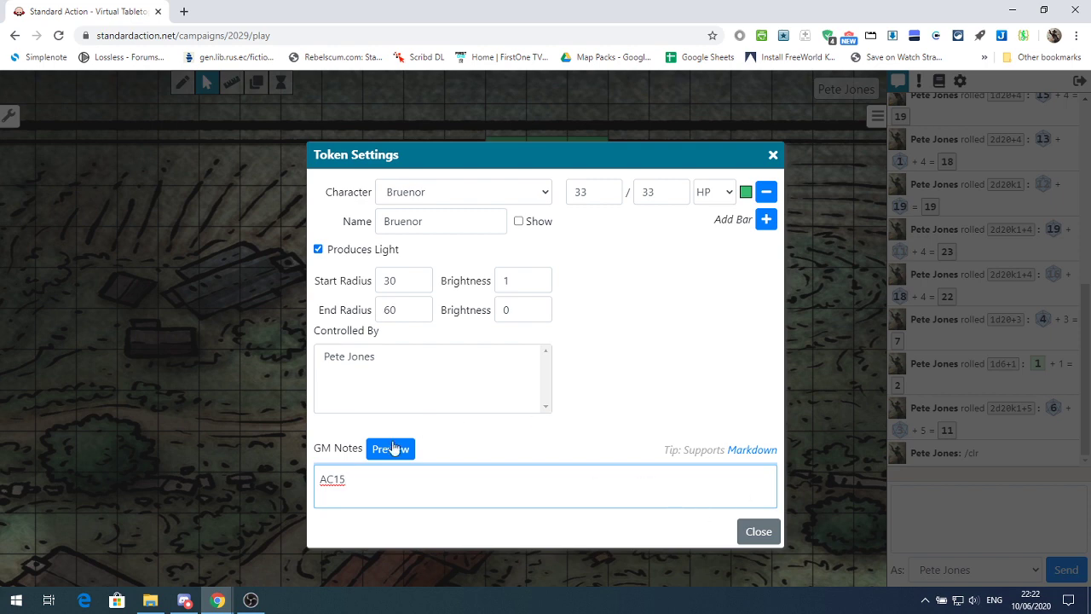
left_click(391, 448)
left_click(383, 450)
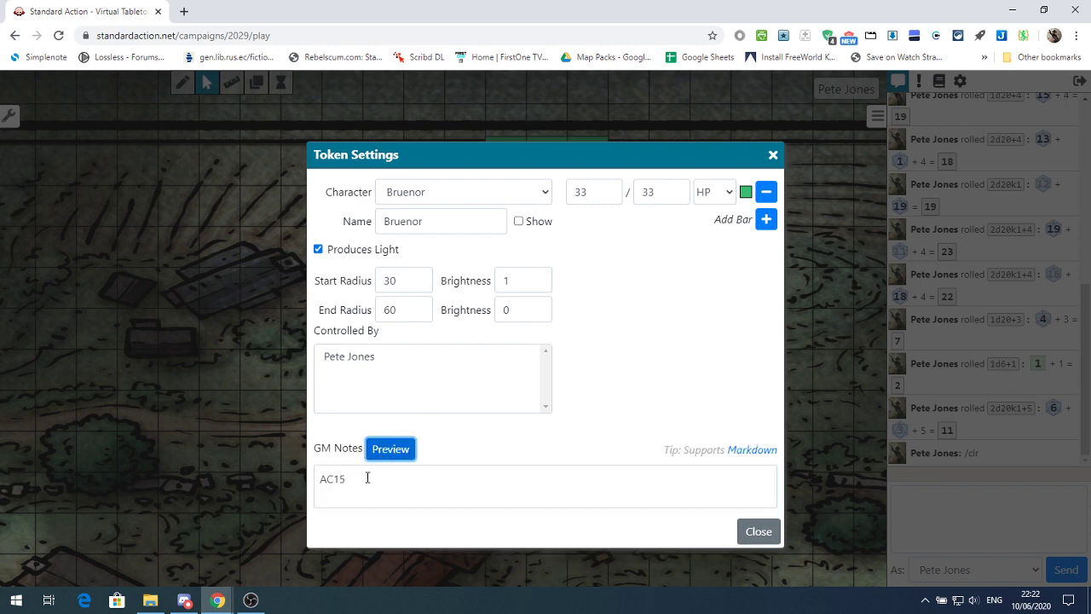
left_click(757, 534)
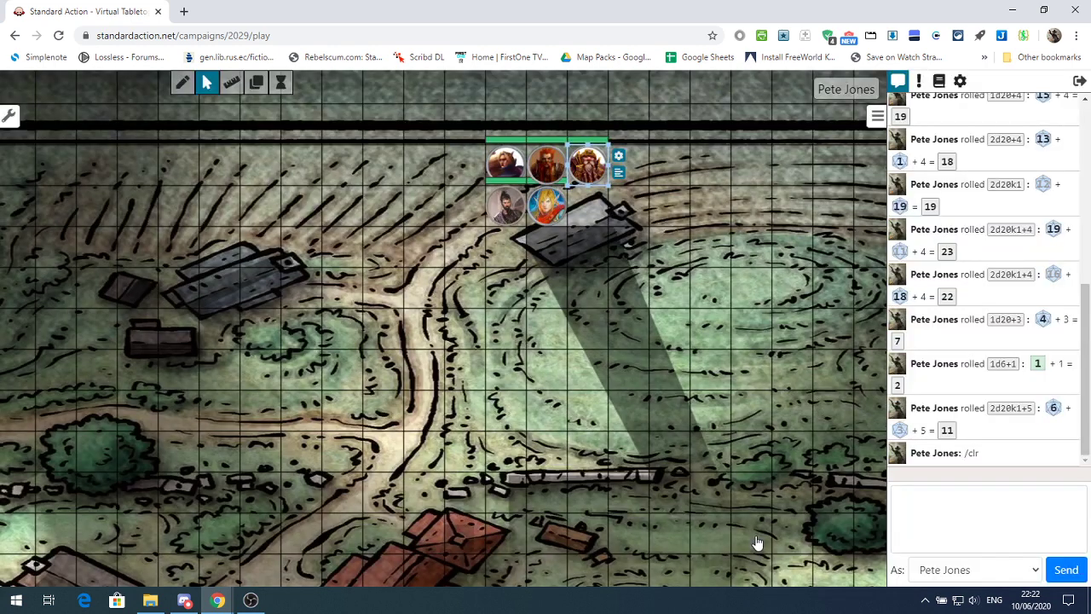
left_click(619, 156)
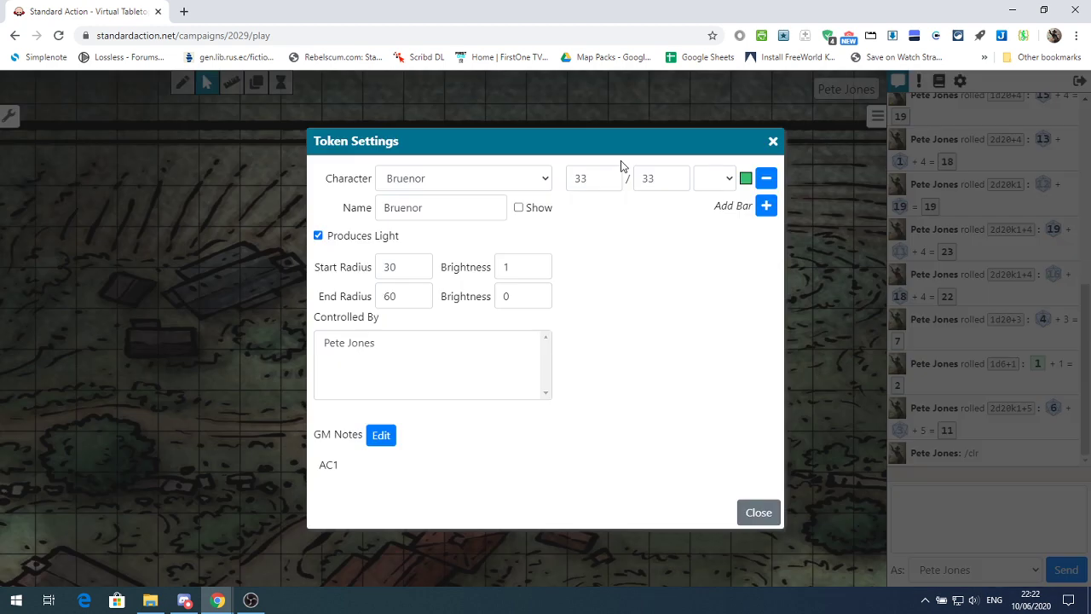
Complete Bruenor's GM note to read AC15, close, and reopen settings to confirm it kept
left_click(384, 437)
left_click(367, 465)
type("5")
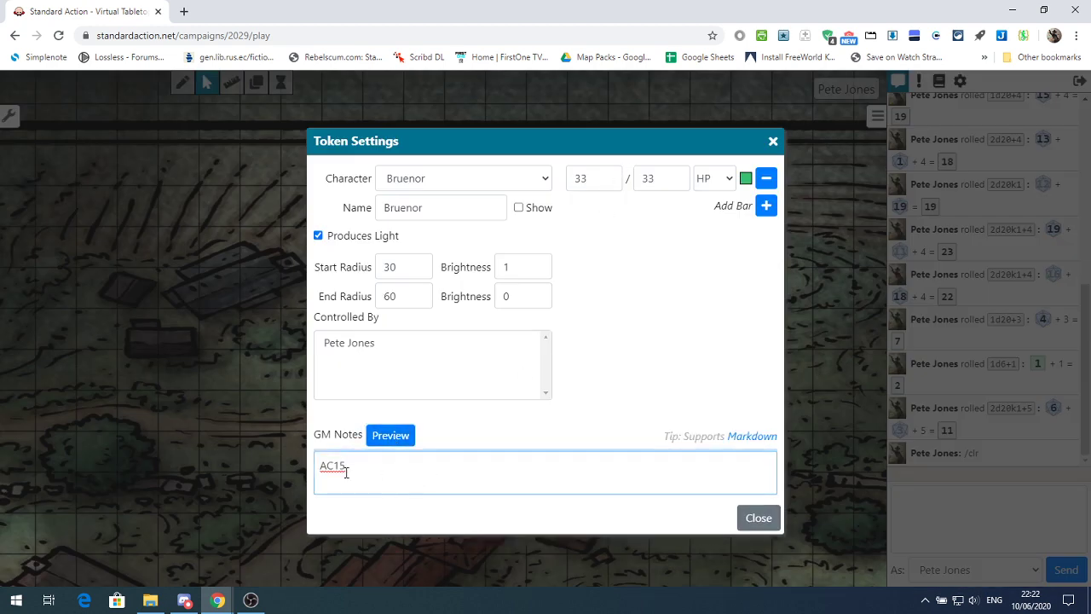
key("Return")
left_click(755, 516)
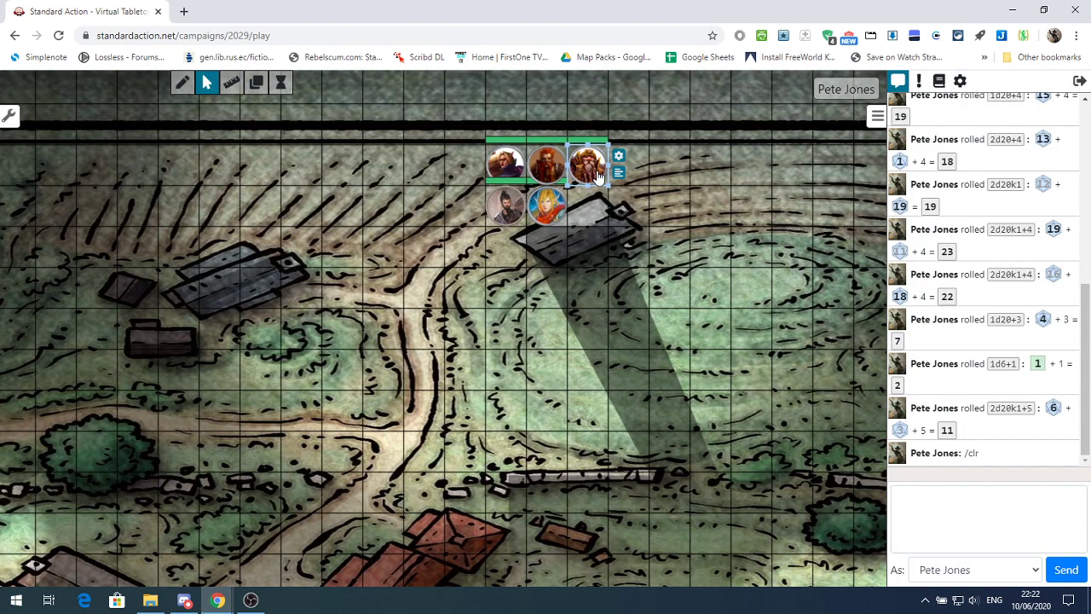
left_click(618, 156)
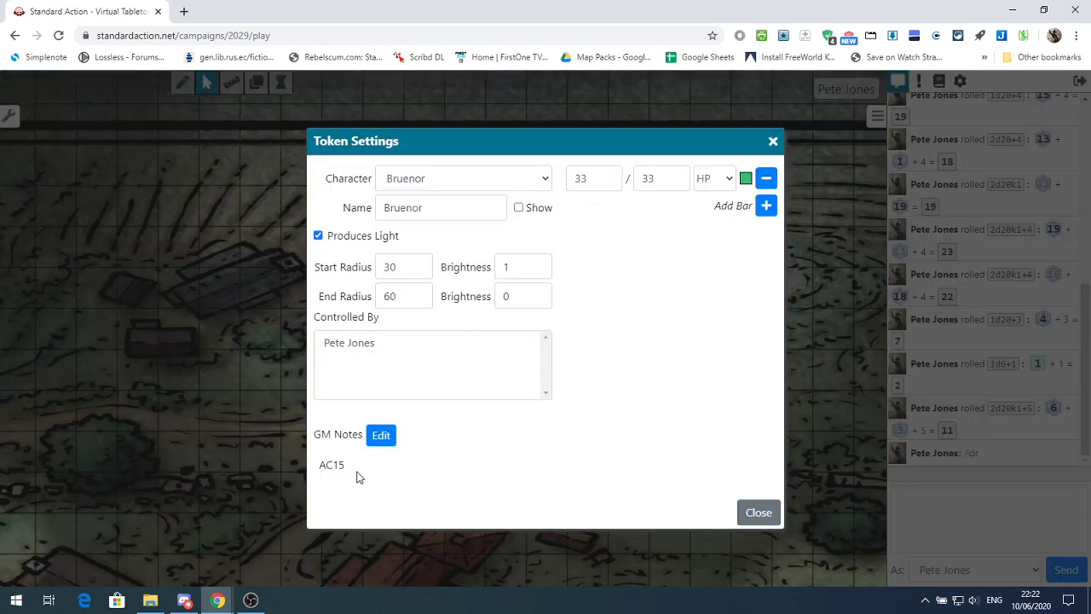